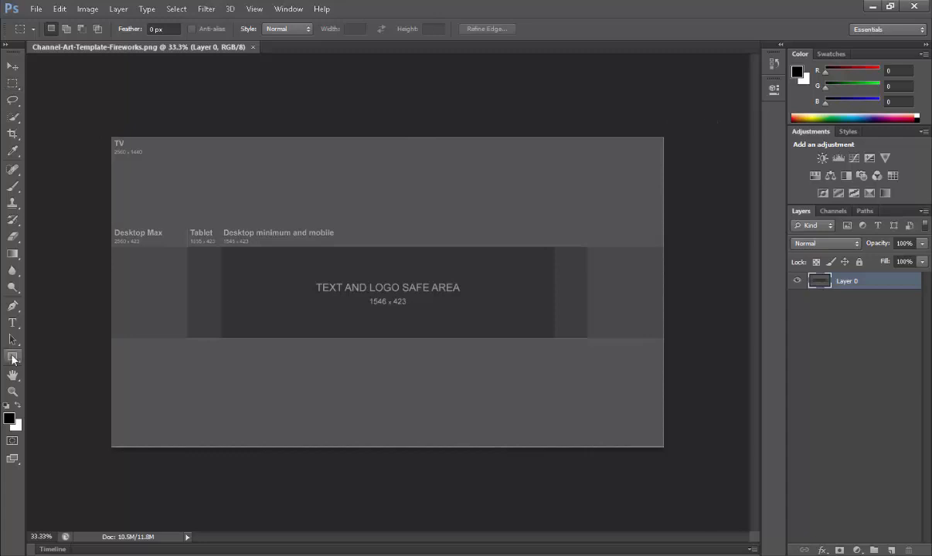
Step: Draw black rectangles over the template, about 2734 × 558 px above the central band and about 2689 × 648 px below it
{"action": "left_click", "coordinate": [13, 357]}
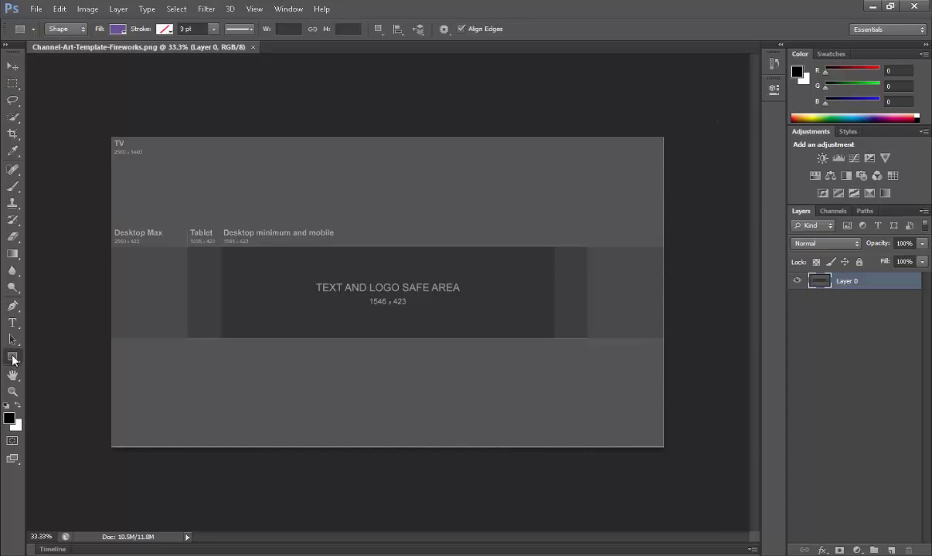
{"action": "left_click", "coordinate": [117, 29]}
{"action": "left_click", "coordinate": [170, 111]}
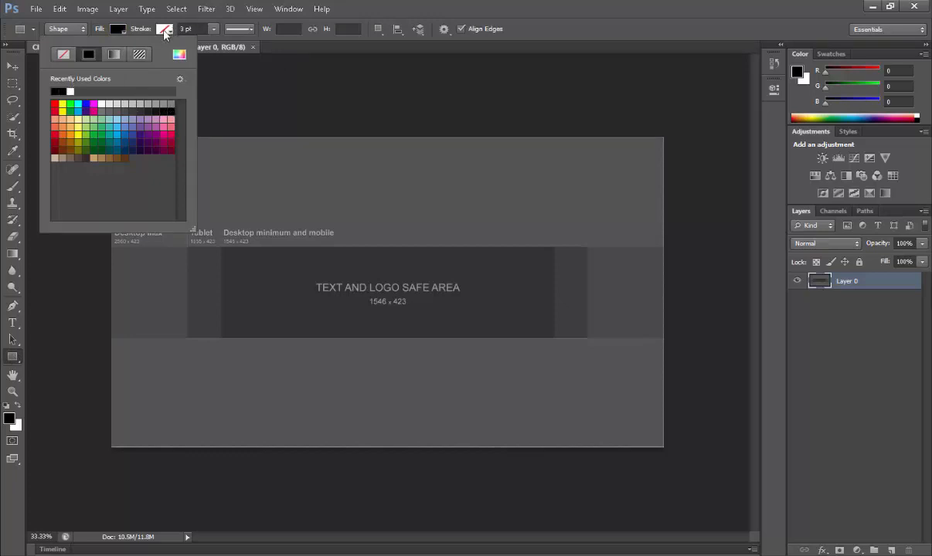
{"action": "left_click", "coordinate": [266, 59]}
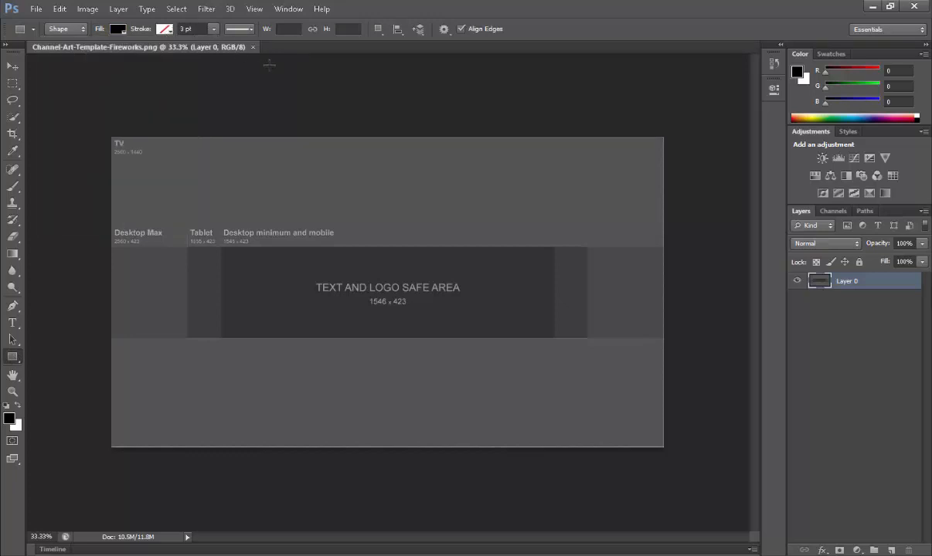
{"action": "left_click", "coordinate": [101, 129]}
{"action": "left_click", "coordinate": [437, 228]}
{"action": "left_click_drag", "start_coordinate": [101, 127], "coordinate": [682, 246]}
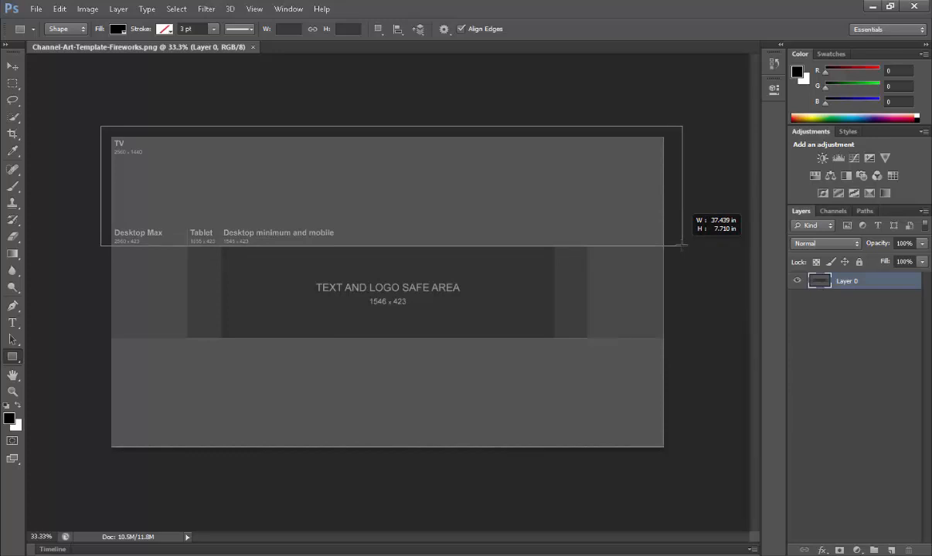
{"action": "mouse_move", "coordinate": [682, 245]}
{"action": "left_mouse_down"}
{"action": "mouse_move", "coordinate": [381, 157]}
{"action": "mouse_move", "coordinate": [301, 168]}
{"action": "mouse_move", "coordinate": [364, 192]}
{"action": "mouse_move", "coordinate": [400, 218]}
{"action": "mouse_move", "coordinate": [252, 214]}
{"action": "mouse_move", "coordinate": [108, 189]}
{"action": "mouse_move", "coordinate": [117, 158]}
{"action": "mouse_move", "coordinate": [108, 153]}
{"action": "mouse_move", "coordinate": [112, 240]}
{"action": "mouse_move", "coordinate": [319, 312]}
{"action": "mouse_move", "coordinate": [476, 298]}
{"action": "mouse_move", "coordinate": [680, 263]}
{"action": "mouse_move", "coordinate": [690, 247]}
{"action": "left_mouse_up"}
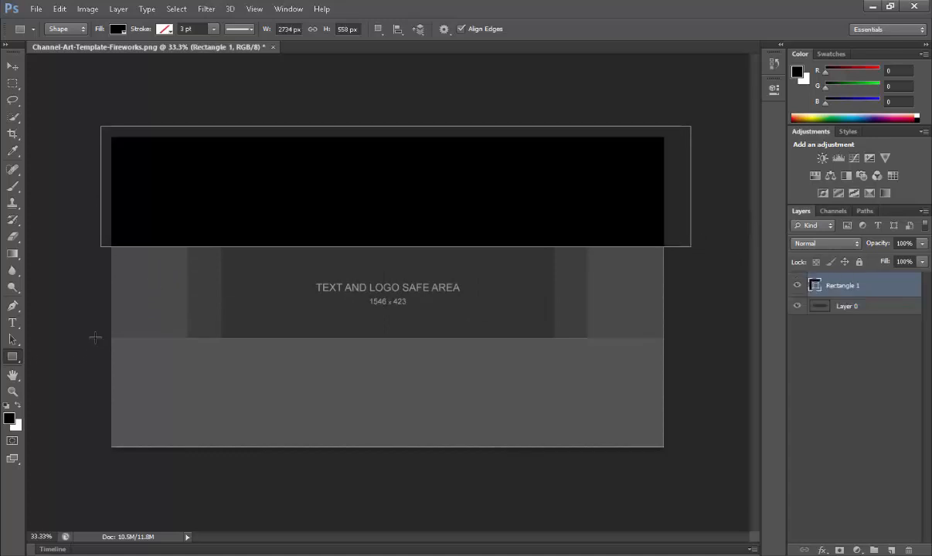
{"action": "left_click_drag", "start_coordinate": [98, 478], "coordinate": [677, 337]}
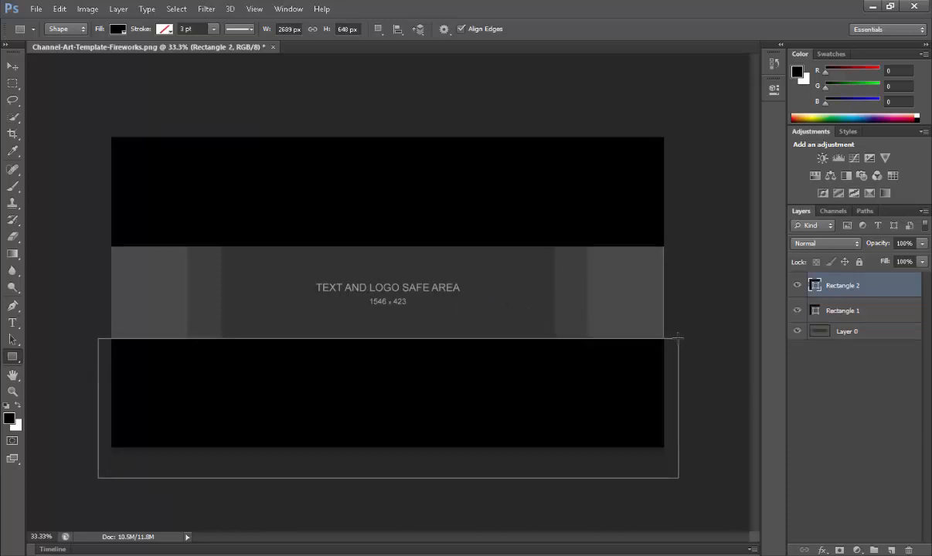
Step: Delete the template layer, Layer 0
{"action": "left_click", "coordinate": [850, 333]}
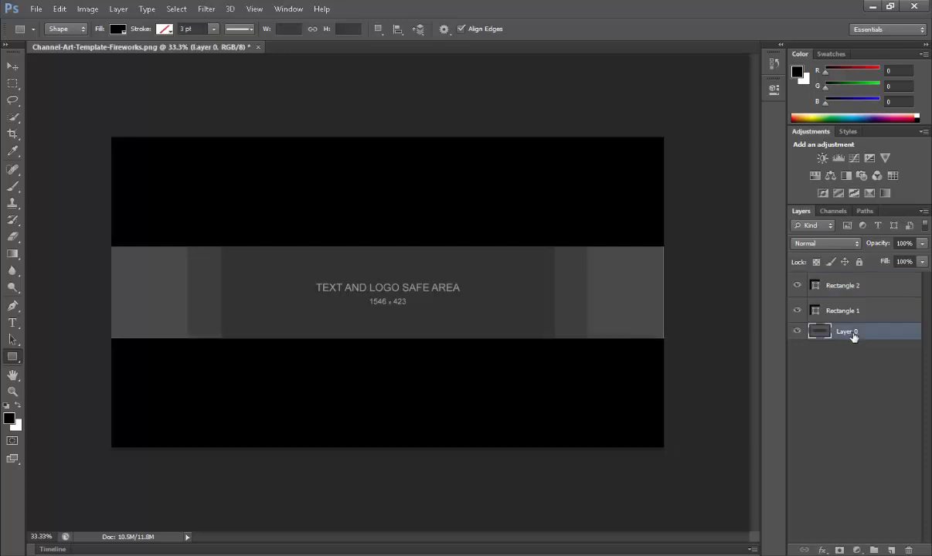
{"action": "right_click", "coordinate": [853, 335]}
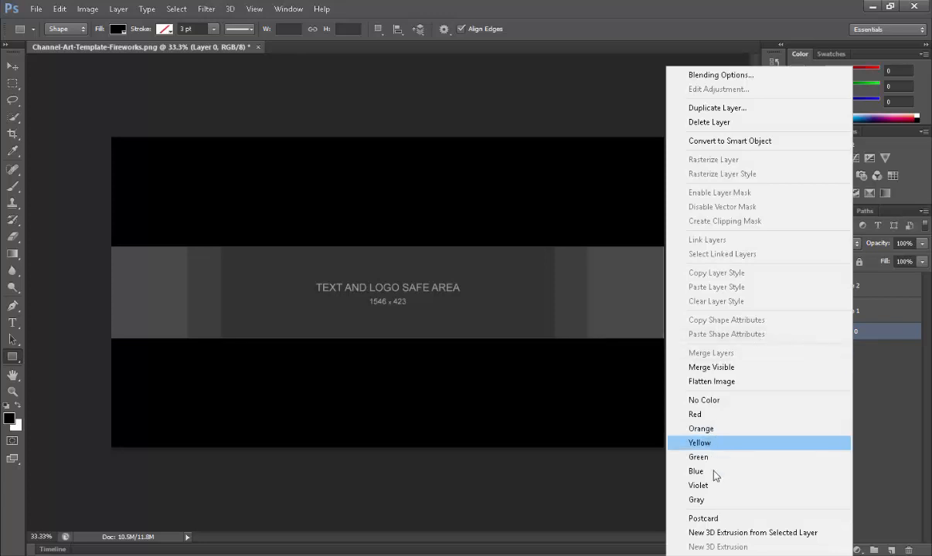
{"action": "left_click", "coordinate": [695, 122]}
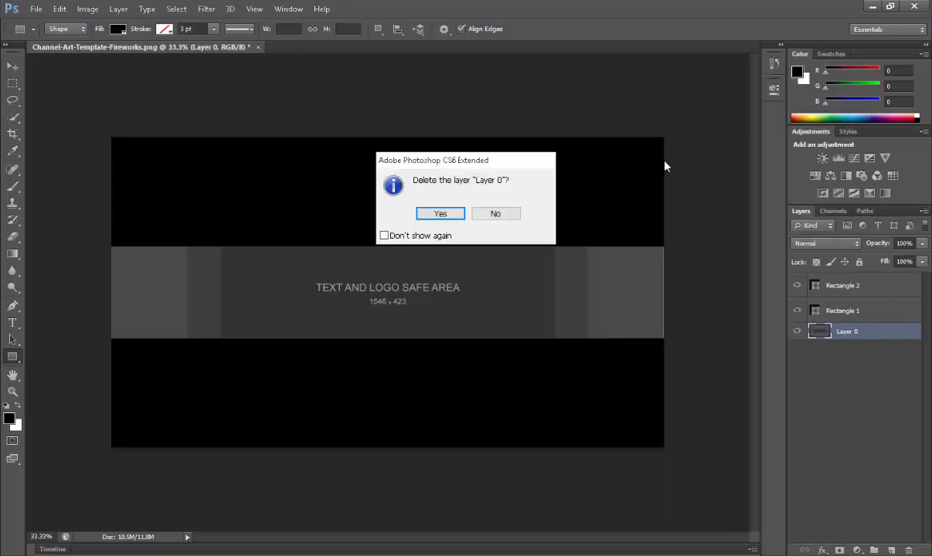
{"action": "left_click", "coordinate": [440, 214]}
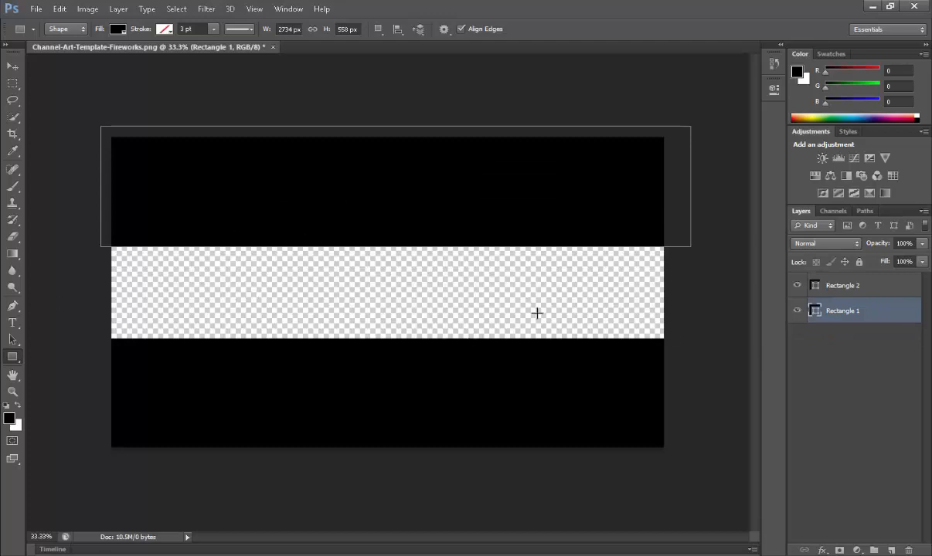
Step: Create a new empty layer and place it beneath both black rectangle layers
{"action": "left_click", "coordinate": [861, 350]}
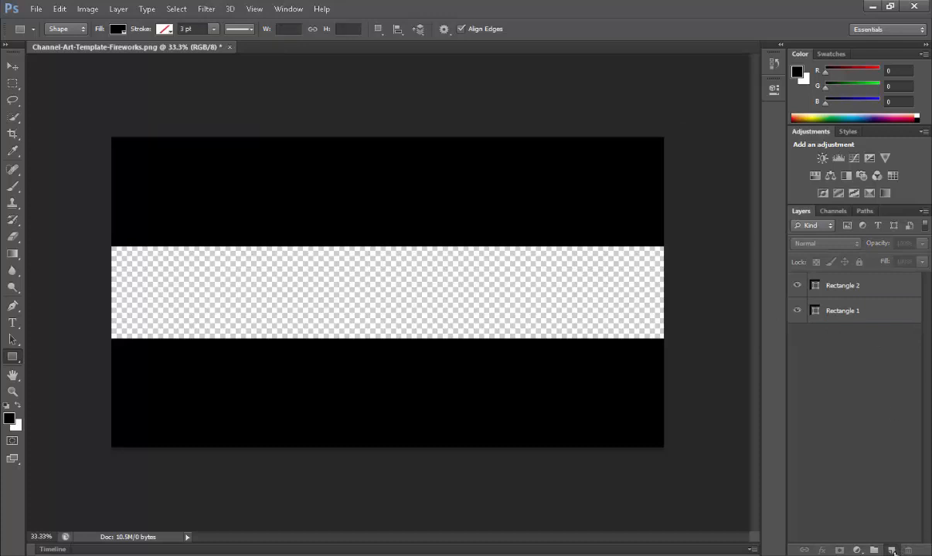
{"action": "left_click", "coordinate": [892, 550]}
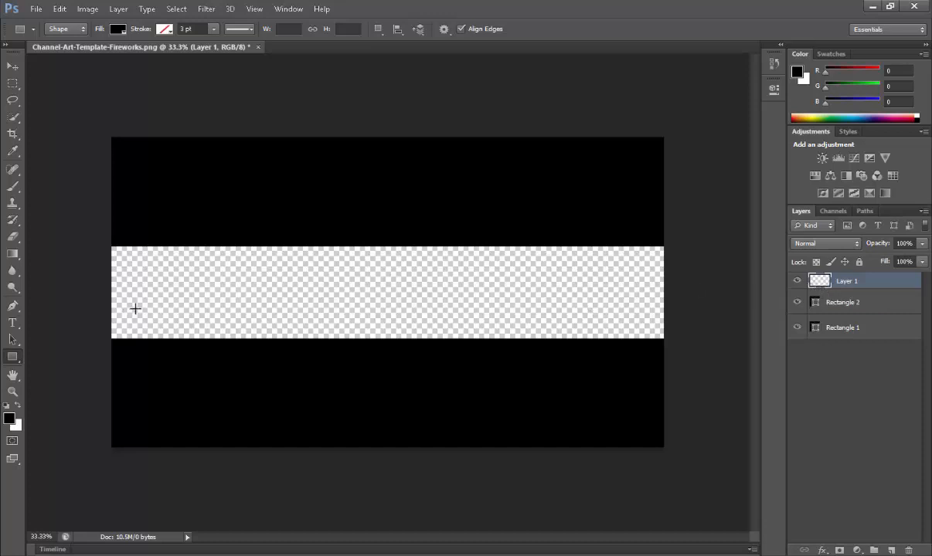
{"action": "left_click_drag", "start_coordinate": [850, 281], "coordinate": [832, 337]}
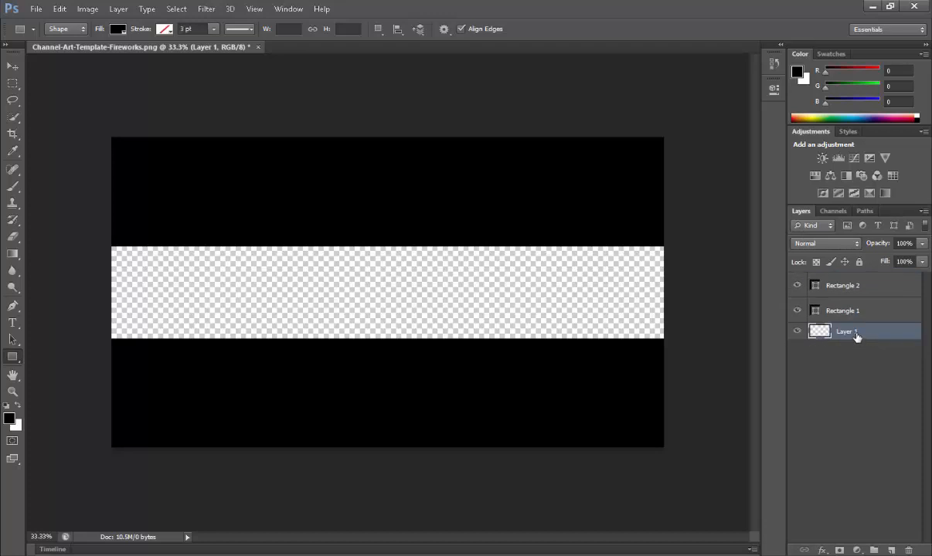
{"action": "mouse_move", "coordinate": [856, 320]}
{"action": "left_mouse_down"}
{"action": "mouse_move", "coordinate": [861, 280]}
{"action": "mouse_move", "coordinate": [861, 331]}
{"action": "left_mouse_up"}
Step: Draw a blue-violet rectangle about 2812 × 567 px over the transparent central band, beneath the black rectangles
{"action": "left_click", "coordinate": [117, 29]}
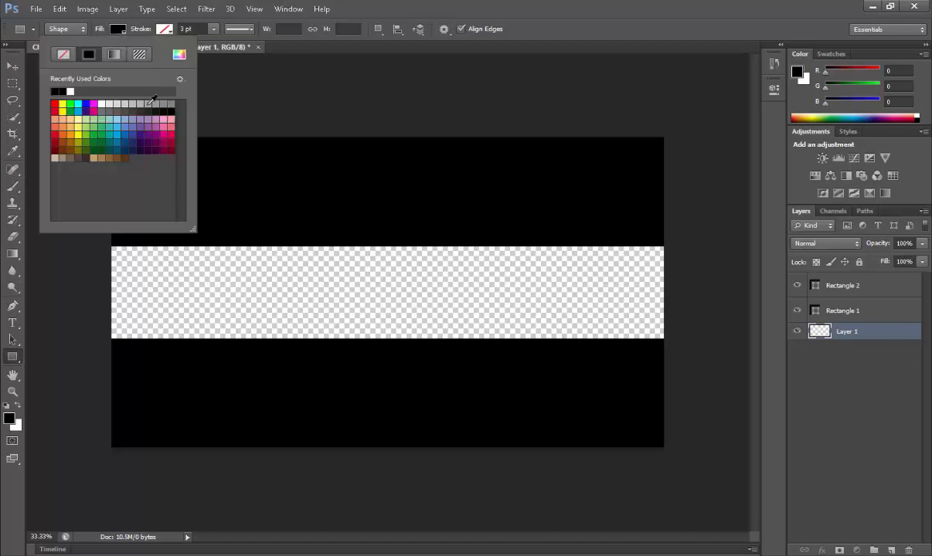
{"action": "left_click", "coordinate": [131, 124]}
{"action": "left_click", "coordinate": [299, 85]}
{"action": "left_click", "coordinate": [270, 192]}
{"action": "left_click", "coordinate": [433, 226]}
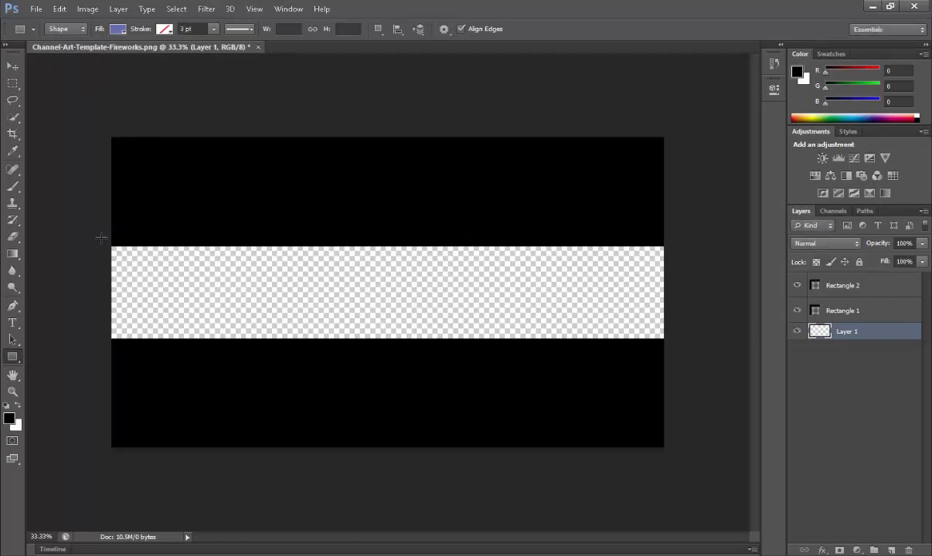
{"action": "left_click_drag", "start_coordinate": [92, 230], "coordinate": [698, 352]}
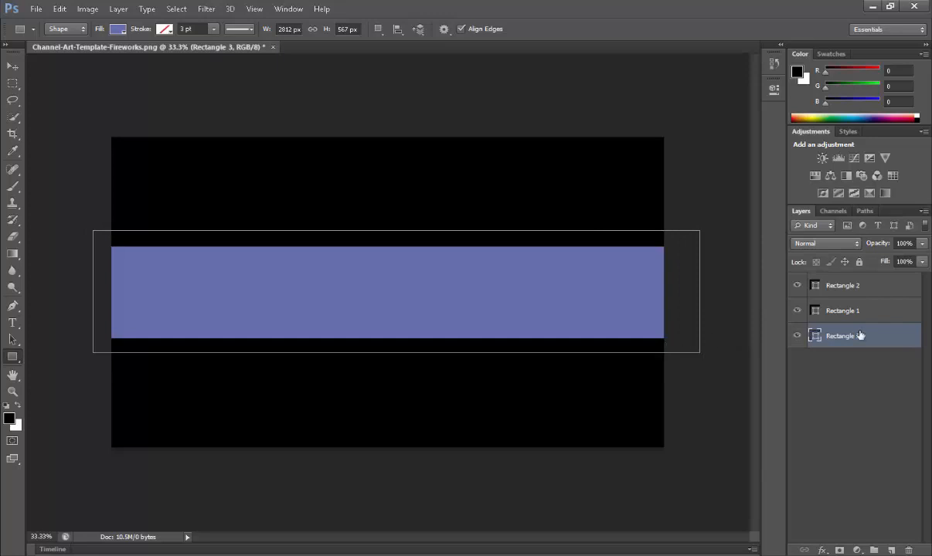
Step: Add a new empty layer directly above the blue-violet rectangle layer
{"action": "mouse_move", "coordinate": [854, 332]}
{"action": "left_mouse_down"}
{"action": "mouse_move", "coordinate": [855, 277]}
{"action": "mouse_move", "coordinate": [861, 337]}
{"action": "left_mouse_up"}
{"action": "mouse_move", "coordinate": [838, 341]}
{"action": "left_mouse_down"}
{"action": "mouse_move", "coordinate": [851, 276]}
{"action": "mouse_move", "coordinate": [848, 350]}
{"action": "mouse_move", "coordinate": [827, 354]}
{"action": "left_mouse_up"}
{"action": "left_click", "coordinate": [11, 68]}
{"action": "key", "text": "u"}
{"action": "left_click", "coordinate": [891, 550]}
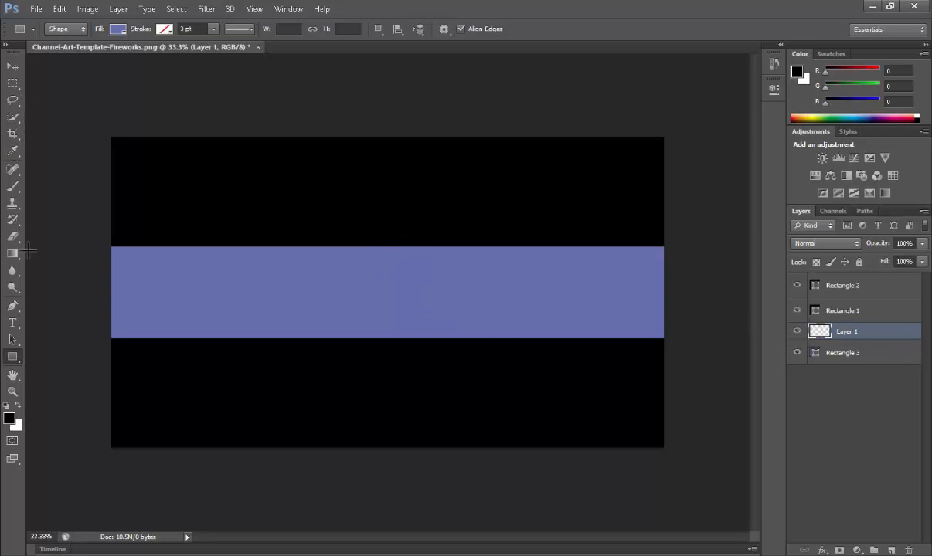
Step: Add the text SPENXO in black 250 pt Impact to the middle of the blue-violet band
{"action": "left_click", "coordinate": [14, 323]}
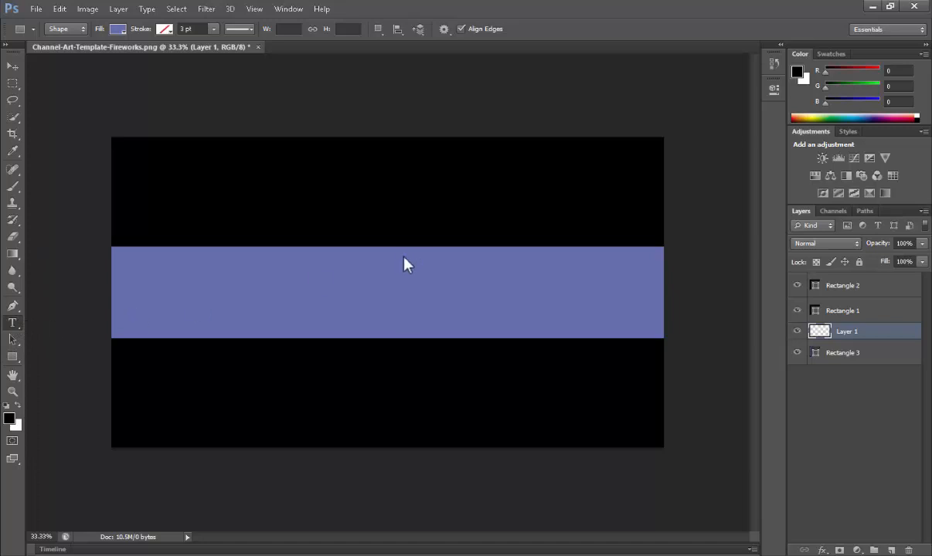
{"action": "left_click", "coordinate": [363, 291]}
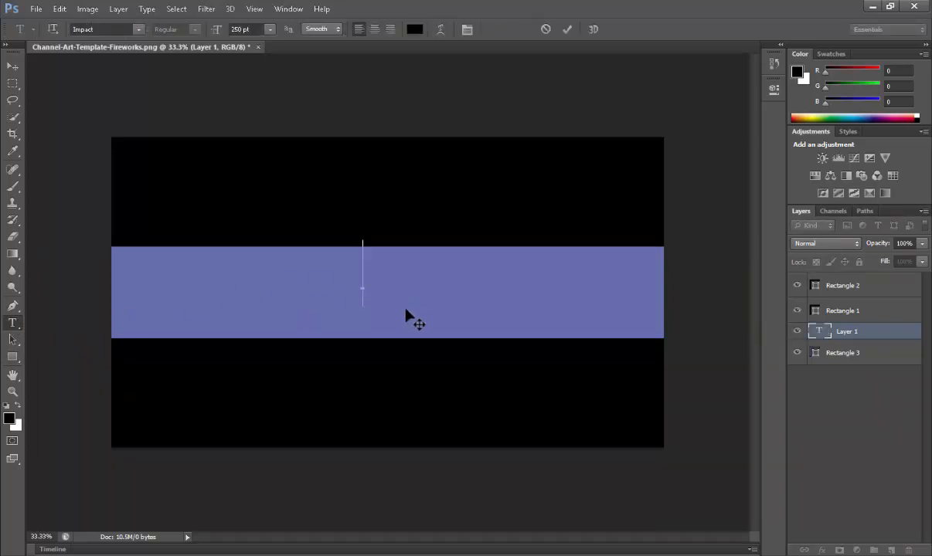
{"action": "type", "text": "SPENXO"}
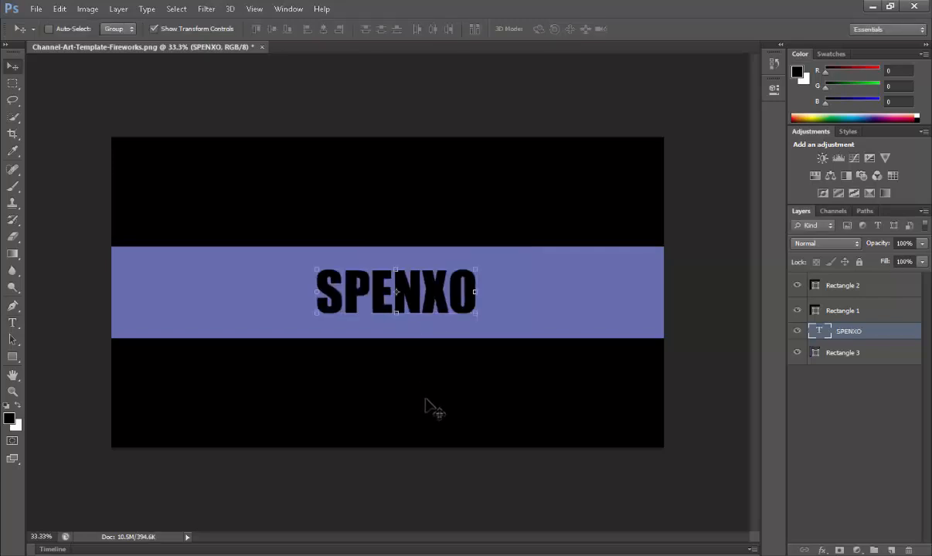
Step: Align the SPENXO text layer to the vertical and horizontal centers of the whole canvas
{"action": "key", "text": "ctrl+a"}
{"action": "left_click", "coordinate": [118, 8]}
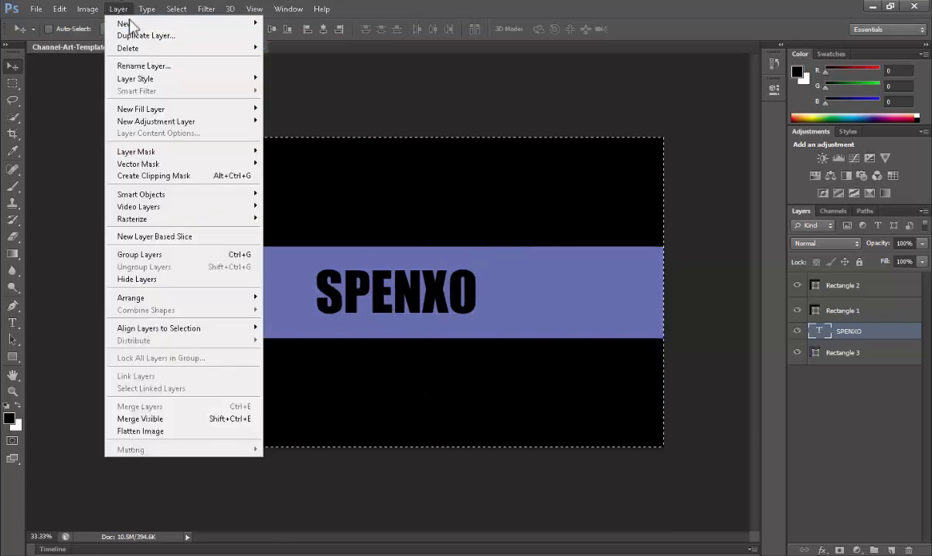
{"action": "mouse_move", "coordinate": [204, 328]}
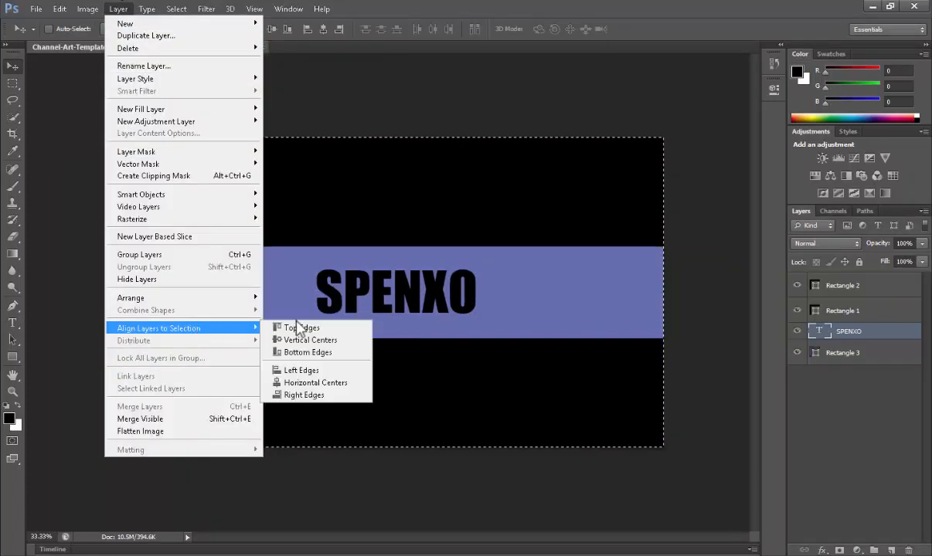
{"action": "left_click", "coordinate": [309, 341]}
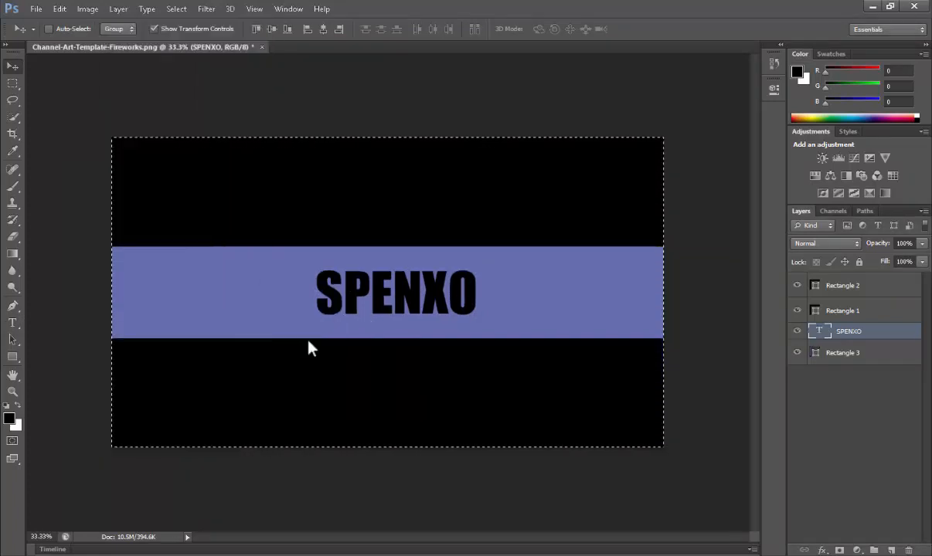
{"action": "left_click", "coordinate": [120, 10]}
{"action": "mouse_move", "coordinate": [244, 329]}
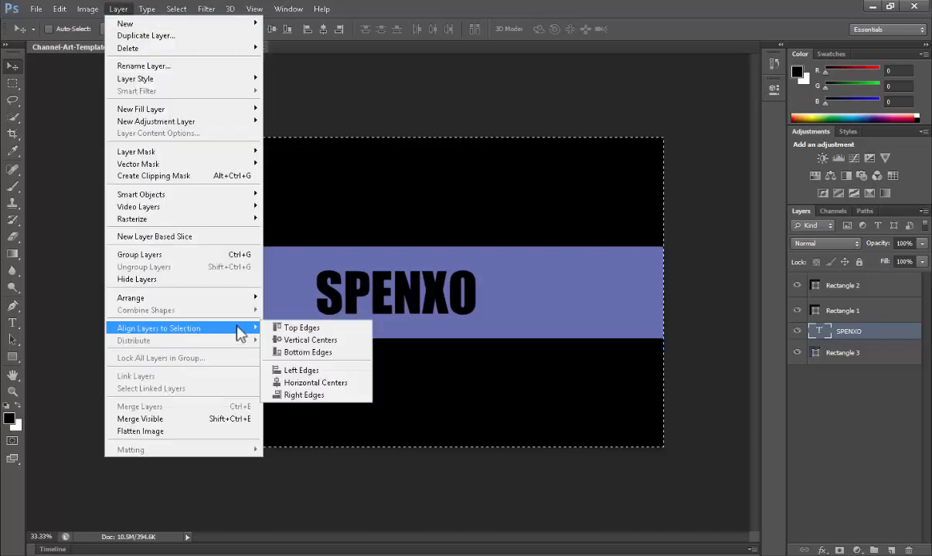
{"action": "left_click", "coordinate": [316, 383]}
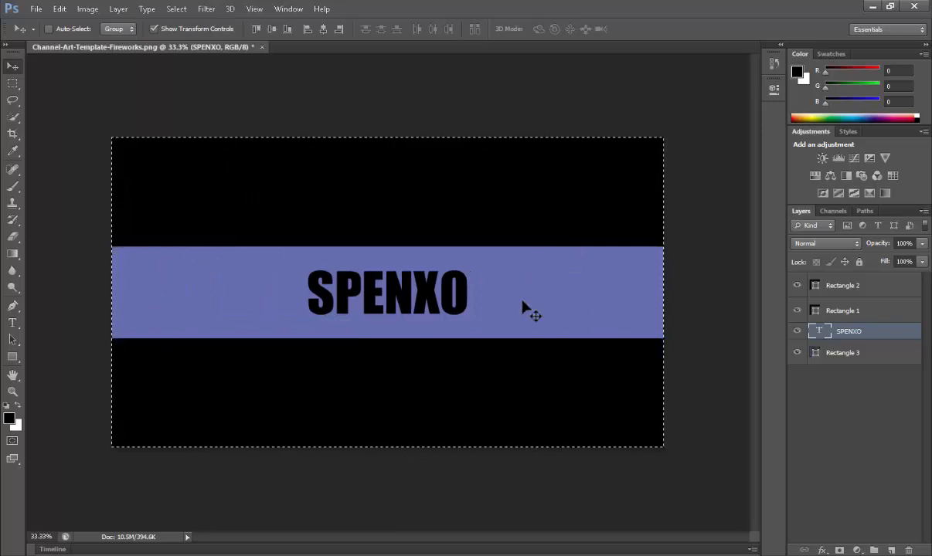
{"action": "left_click", "coordinate": [13, 323]}
{"action": "double_click", "coordinate": [439, 292]}
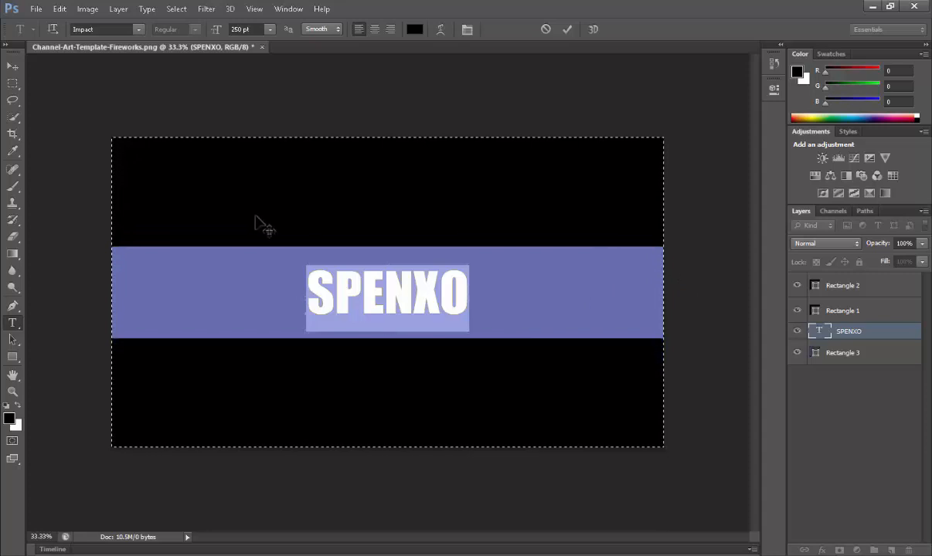
{"action": "left_click", "coordinate": [12, 66]}
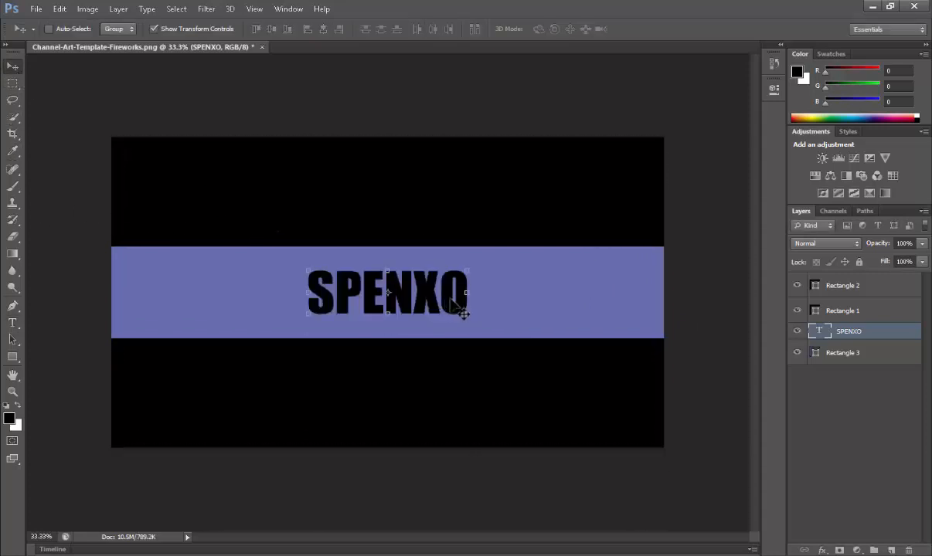
{"action": "left_click", "coordinate": [12, 323]}
{"action": "double_click", "coordinate": [390, 271]}
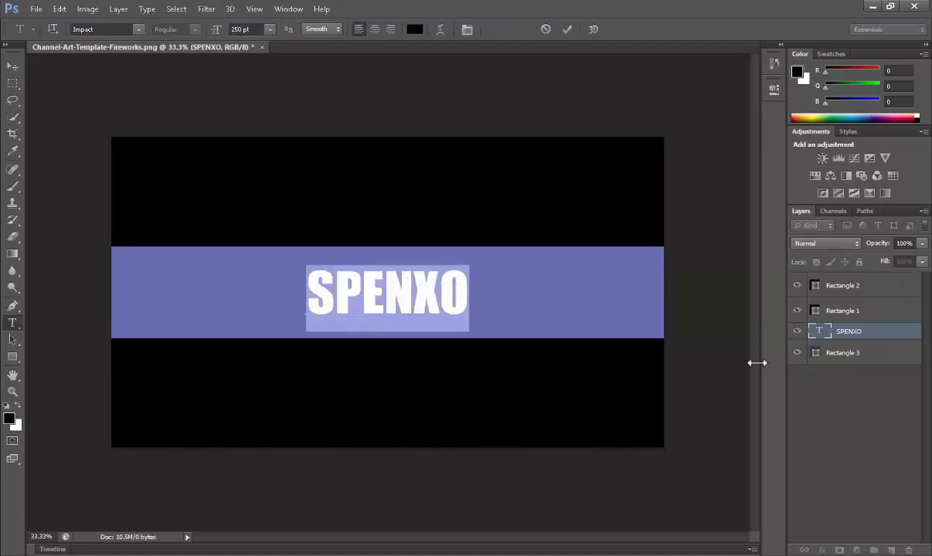
Step: Apply a drop shadow to the SPENXO text layer with 0 px distance, 31% spread and a slightly increased size
{"action": "left_click", "coordinate": [850, 331]}
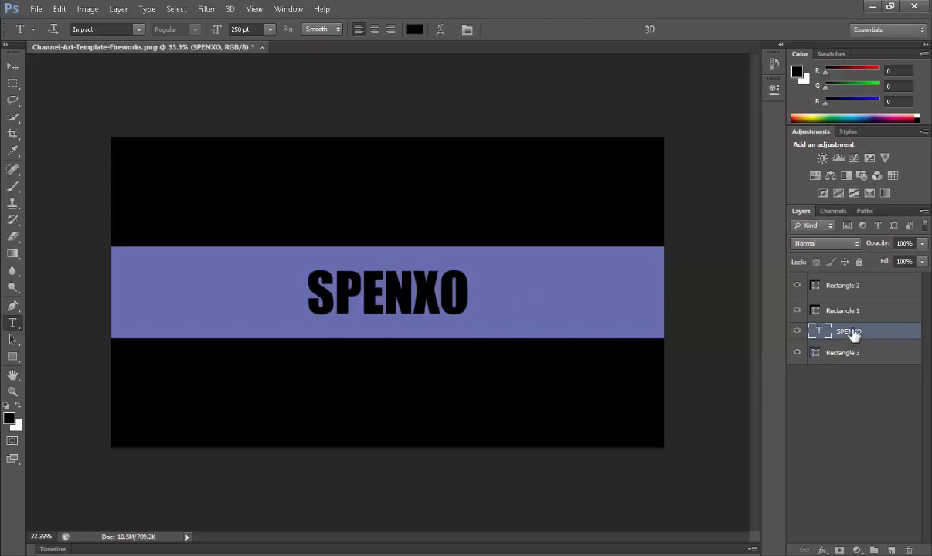
{"action": "right_click", "coordinate": [850, 332]}
{"action": "left_click", "coordinate": [726, 57]}
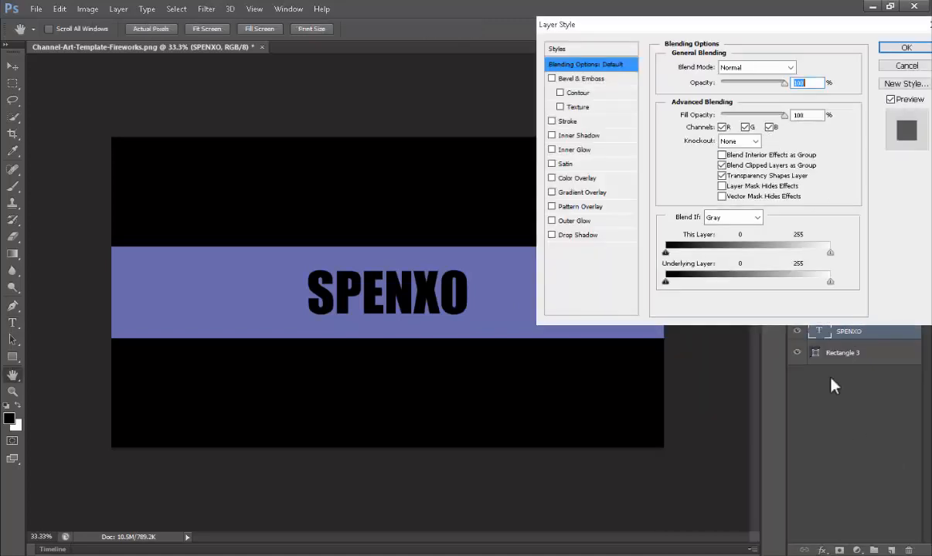
{"action": "left_click", "coordinate": [577, 236]}
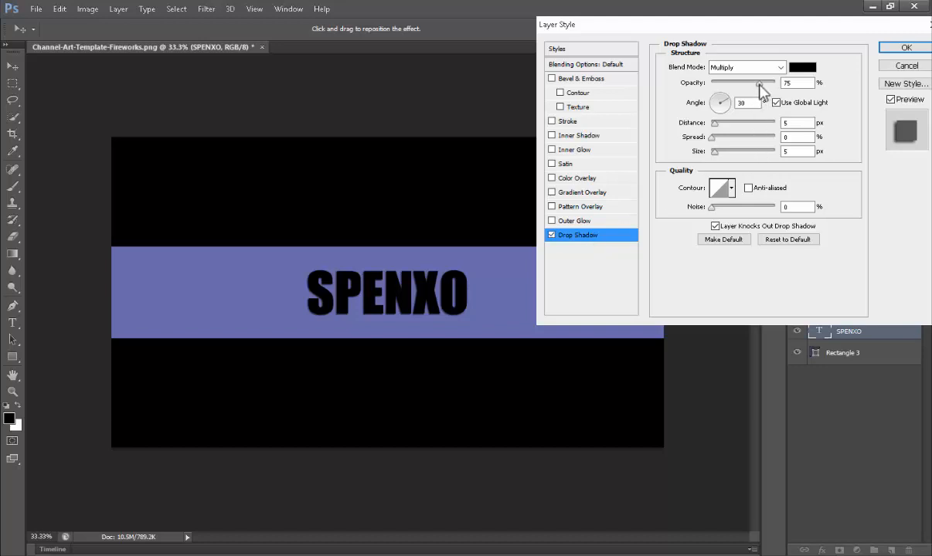
{"action": "left_click_drag", "start_coordinate": [714, 124], "coordinate": [705, 127]}
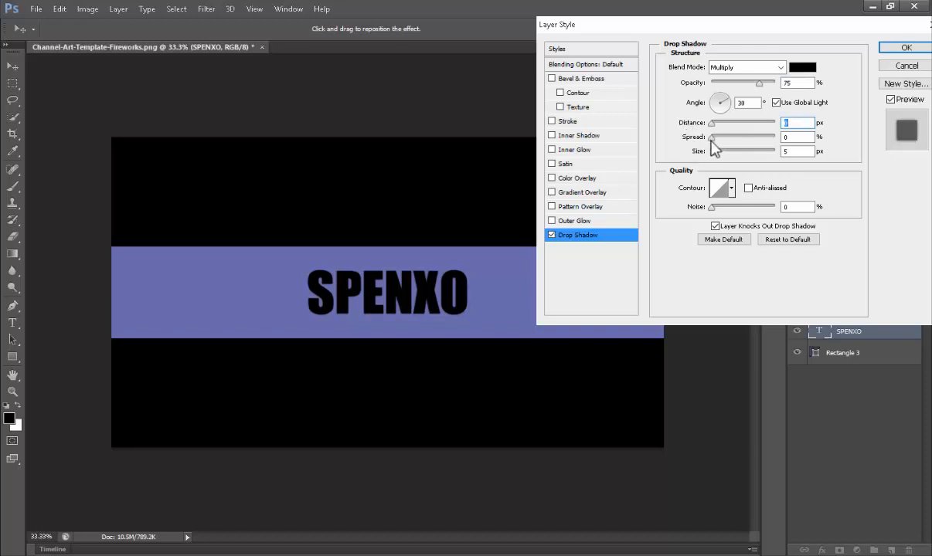
{"action": "left_click_drag", "start_coordinate": [713, 137], "coordinate": [725, 159]}
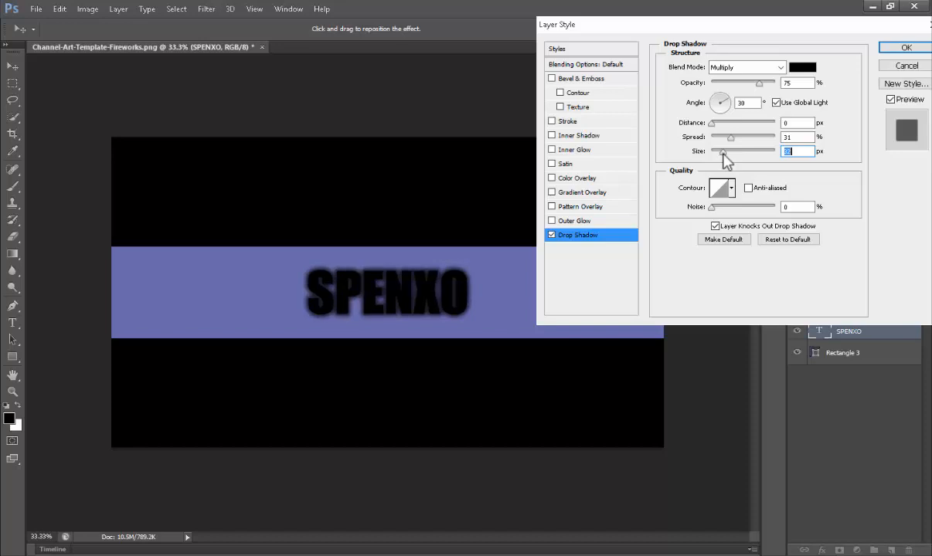
{"action": "left_click_drag", "start_coordinate": [724, 157], "coordinate": [718, 155]}
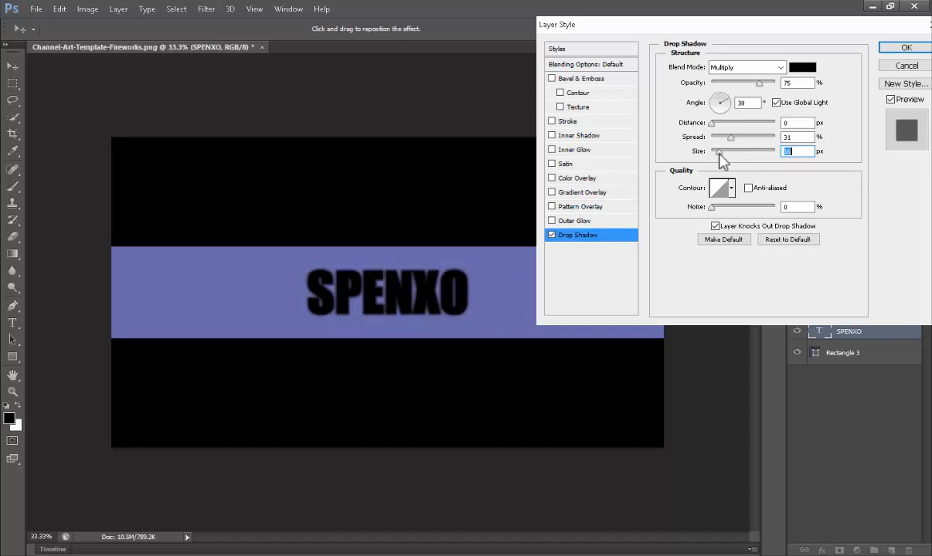
{"action": "left_click", "coordinate": [906, 48]}
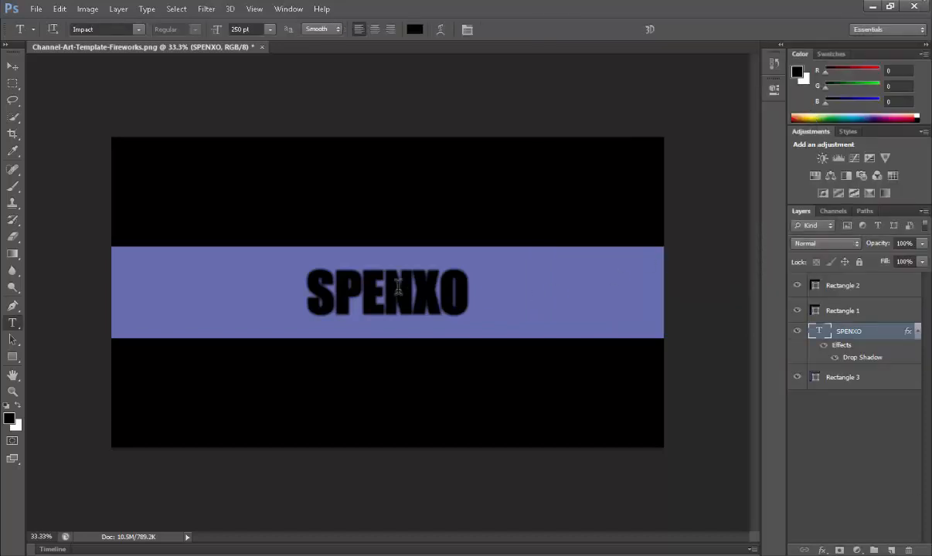
Step: Recolor the SPENXO text from the central band to a light salmon red and commit the text edit
{"action": "double_click", "coordinate": [398, 286]}
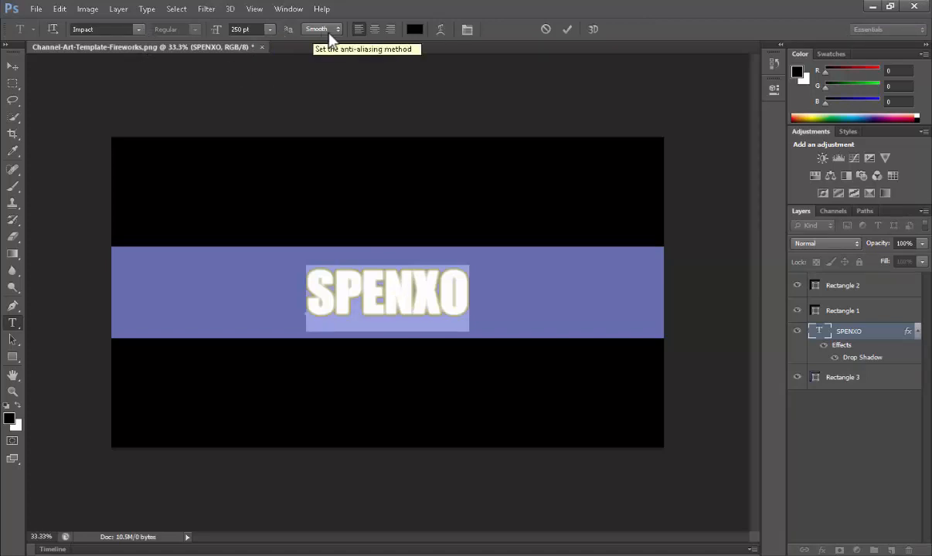
{"action": "left_click", "coordinate": [414, 28]}
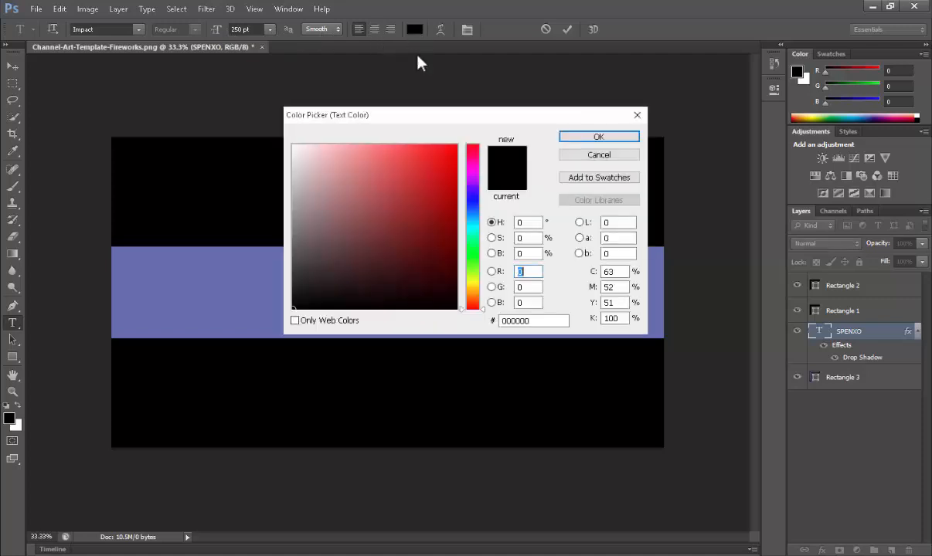
{"action": "mouse_move", "coordinate": [392, 192]}
{"action": "left_mouse_down"}
{"action": "mouse_move", "coordinate": [418, 197]}
{"action": "mouse_move", "coordinate": [437, 160]}
{"action": "mouse_move", "coordinate": [377, 155]}
{"action": "mouse_move", "coordinate": [378, 168]}
{"action": "mouse_move", "coordinate": [388, 161]}
{"action": "mouse_move", "coordinate": [369, 170]}
{"action": "left_mouse_up"}
{"action": "left_click", "coordinate": [607, 139]}
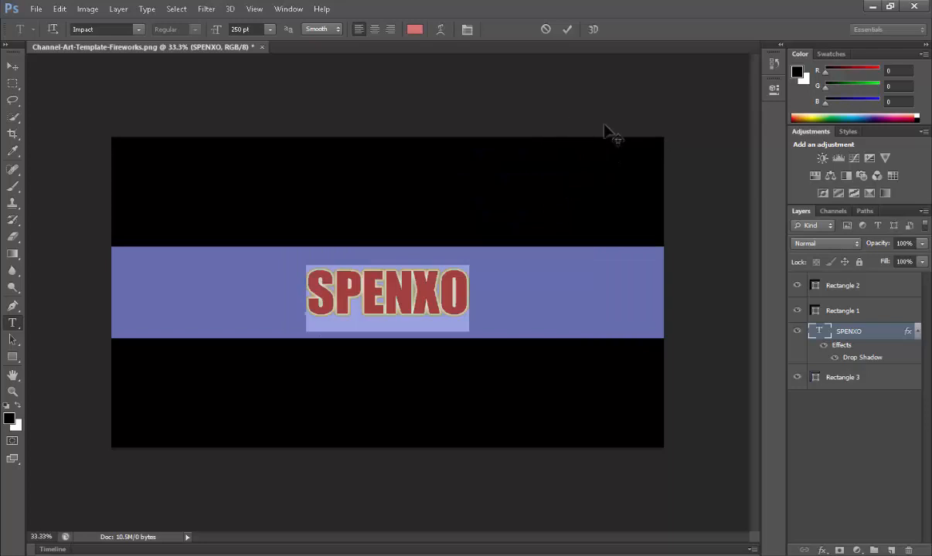
{"action": "left_click", "coordinate": [849, 331]}
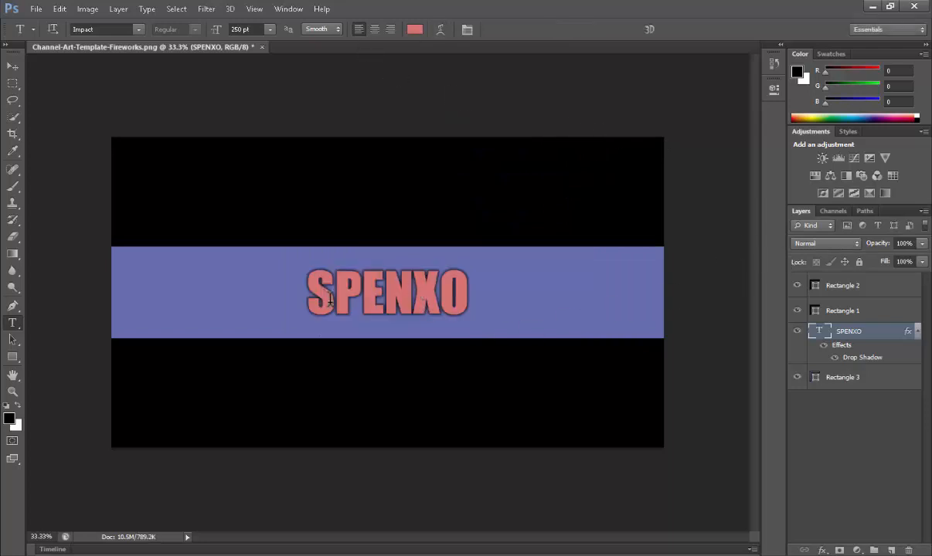
{"action": "double_click", "coordinate": [415, 317]}
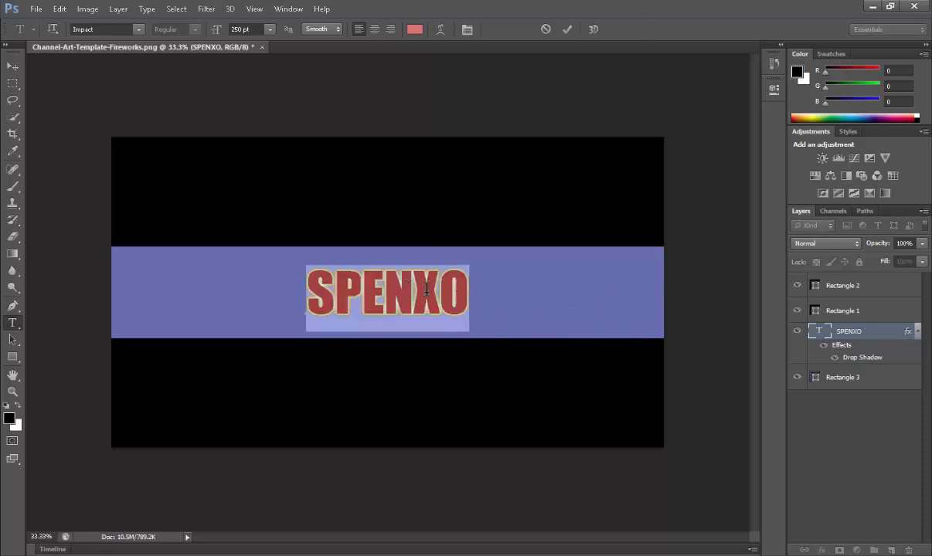
{"action": "left_click", "coordinate": [850, 332]}
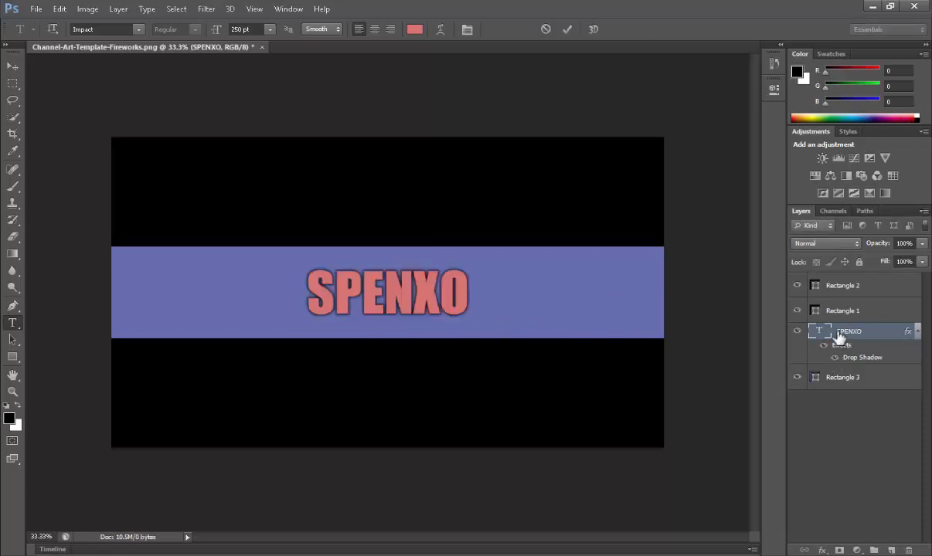
Step: Apply a linear black-to-white gradient overlay to the SPENXO text layer with 10% opacity and 150% scale
{"action": "right_click", "coordinate": [848, 334]}
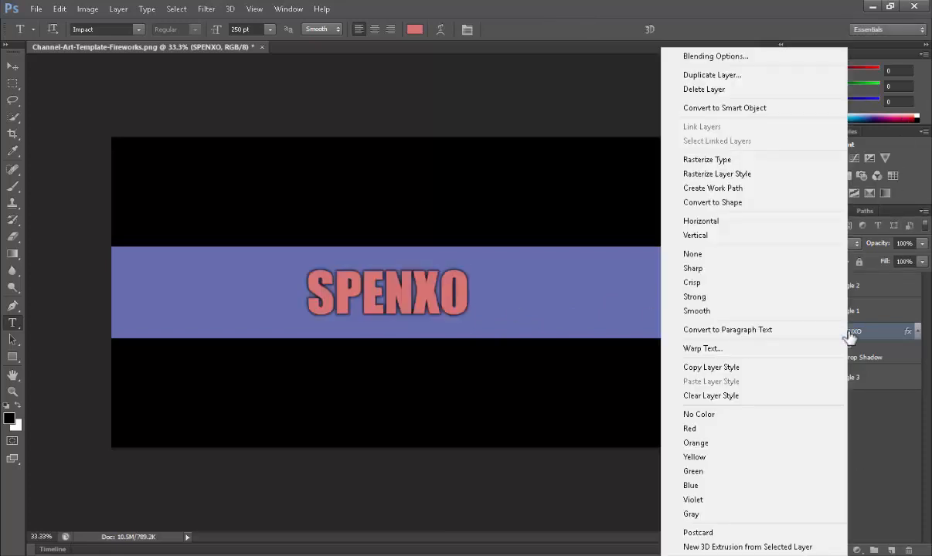
{"action": "left_click", "coordinate": [733, 71]}
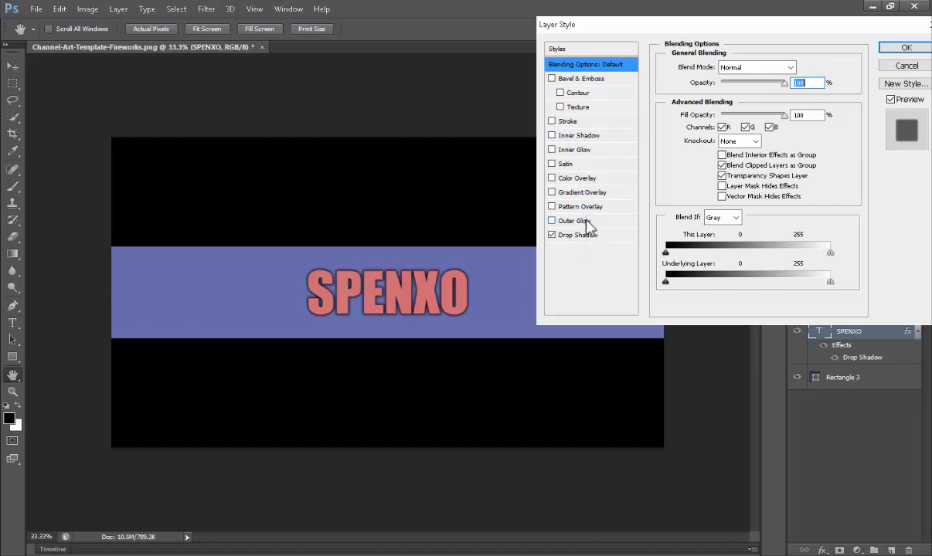
{"action": "left_click", "coordinate": [588, 193]}
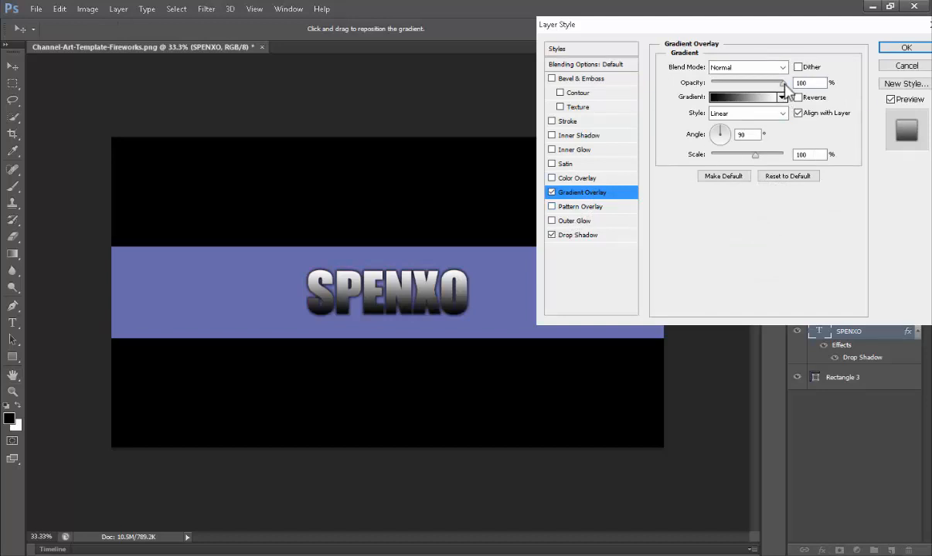
{"action": "left_click_drag", "start_coordinate": [783, 83], "coordinate": [727, 85]}
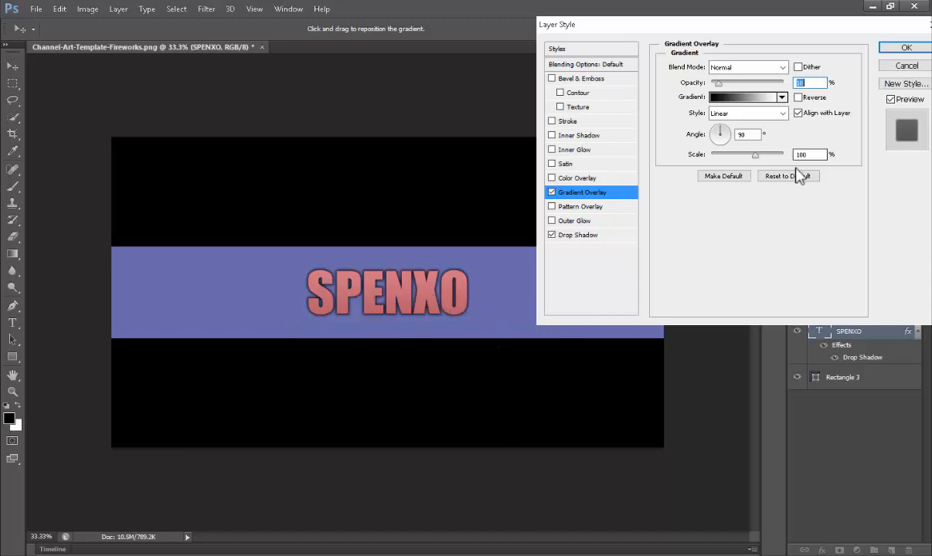
{"action": "left_click_drag", "start_coordinate": [758, 155], "coordinate": [796, 166]}
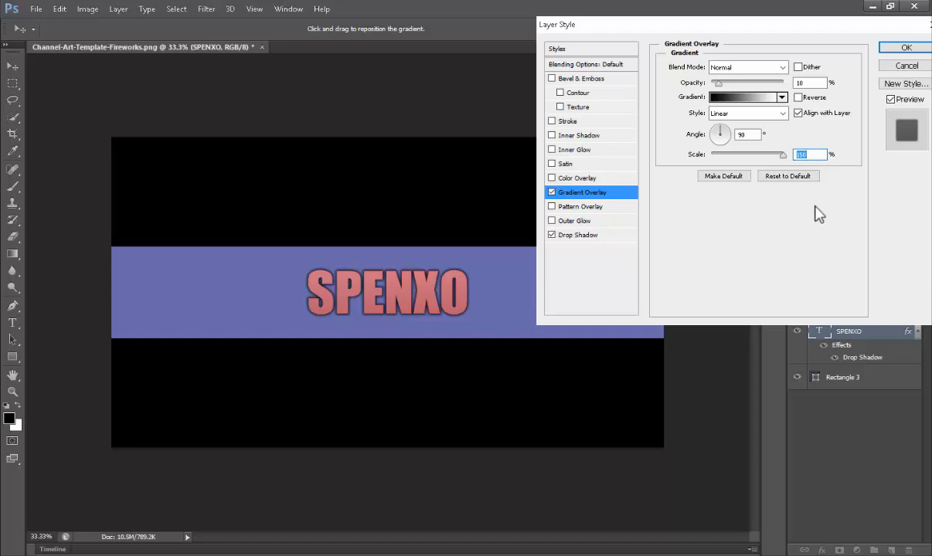
{"action": "mouse_move", "coordinate": [742, 154]}
{"action": "left_mouse_down"}
{"action": "mouse_move", "coordinate": [672, 164]}
{"action": "mouse_move", "coordinate": [808, 166]}
{"action": "mouse_move", "coordinate": [793, 179]}
{"action": "mouse_move", "coordinate": [782, 158]}
{"action": "mouse_move", "coordinate": [710, 158]}
{"action": "mouse_move", "coordinate": [741, 160]}
{"action": "left_mouse_up"}
{"action": "left_click_drag", "start_coordinate": [800, 171], "coordinate": [812, 164]}
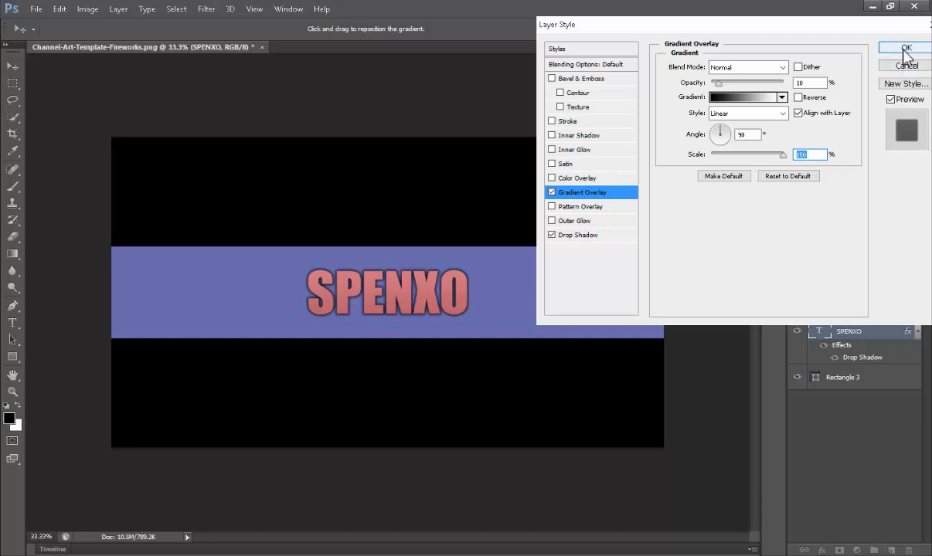
{"action": "left_click", "coordinate": [906, 49]}
{"action": "key", "text": "t"}
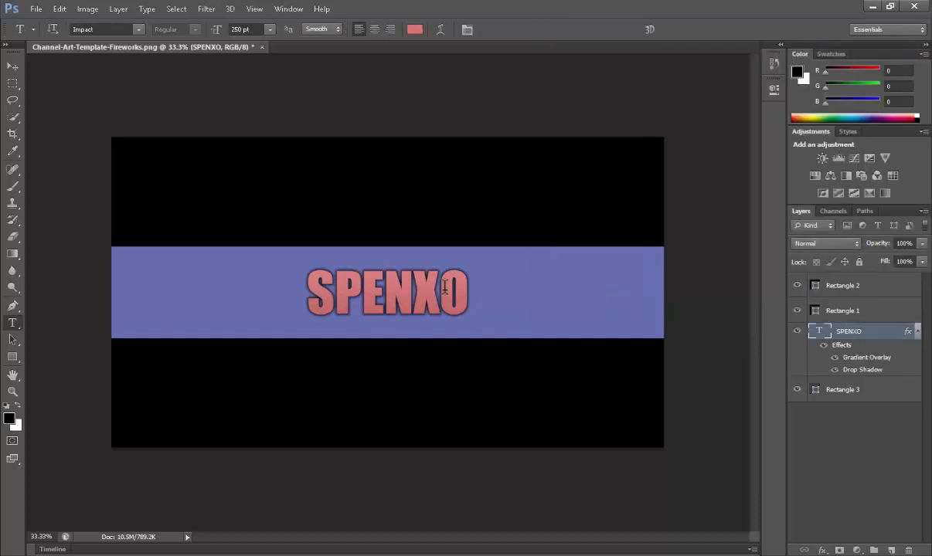